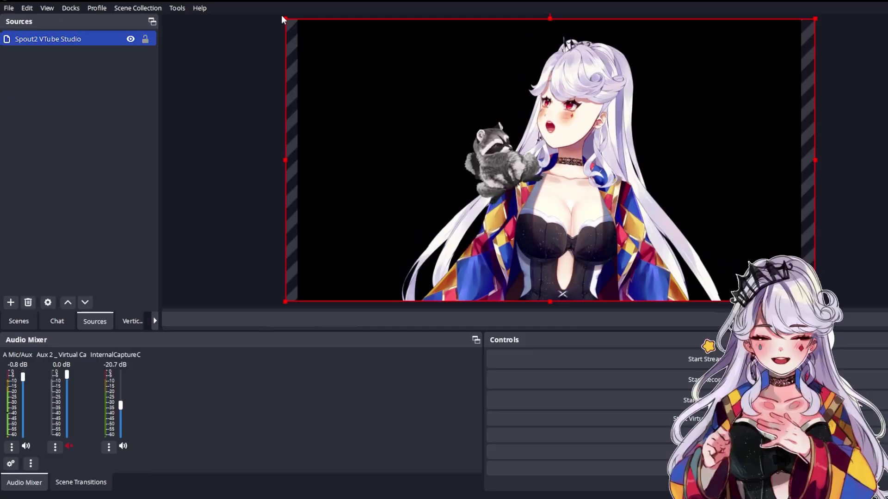
# Step: Resize and reposition the VTube Studio capture, then reset it to fill the canvas centred
pyautogui.moveTo(287, 20); pyautogui.dragTo(471, 129)
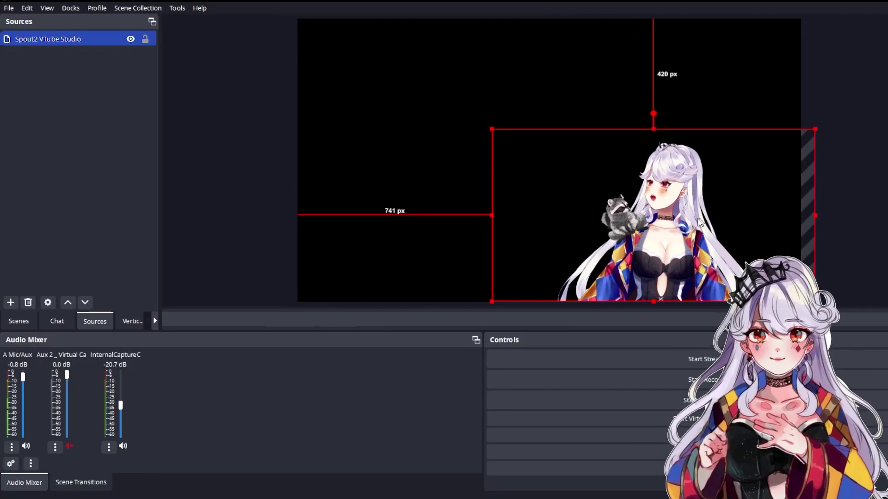
pyautogui.moveTo(582, 173); pyautogui.dragTo(580, 180)
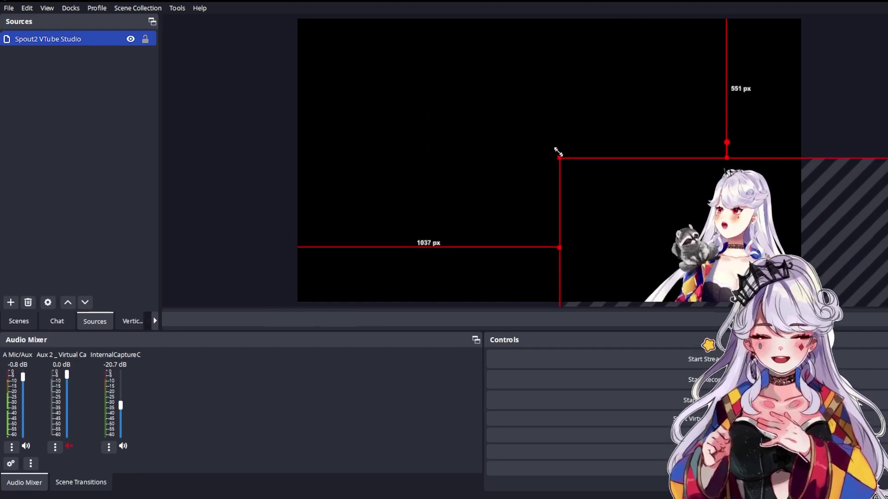
pyautogui.moveTo(558, 151); pyautogui.dragTo(515, 135)
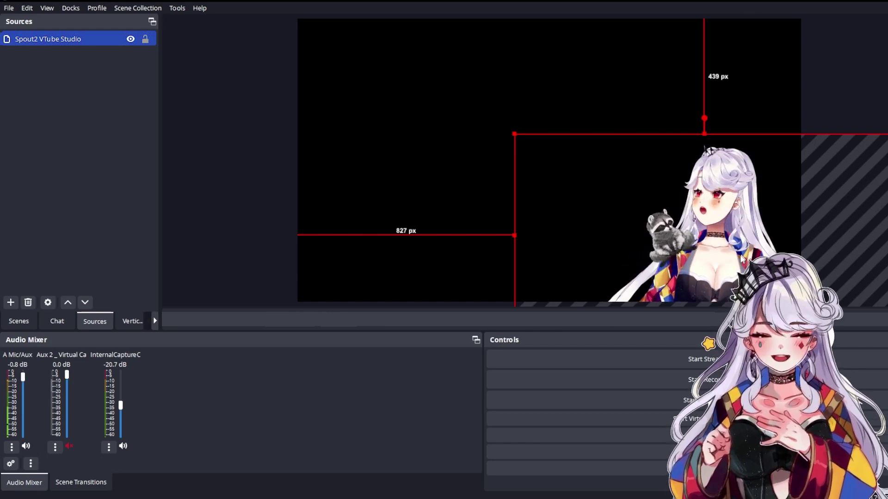
pyautogui.moveTo(804, 256); pyautogui.dragTo(734, 277)
pyautogui.hotkey('ctrl', 'f')
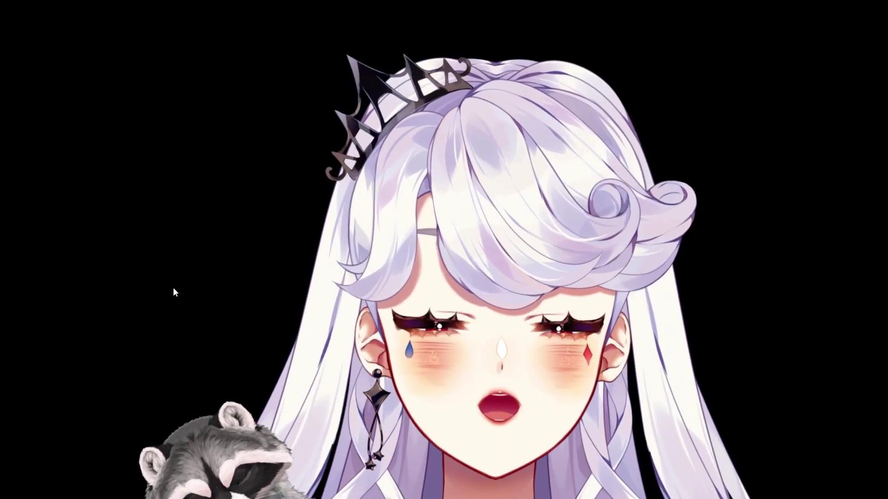
# Step: Bring up VTube Studio's hotkey settings and scroll down to the Front and Center hotkey
pyautogui.doubleClick(174, 292)
pyautogui.click(24, 221)
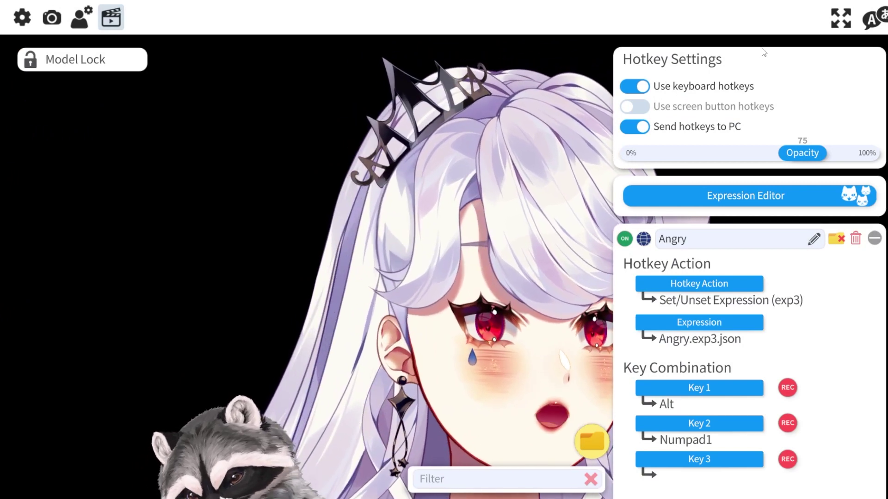
pyautogui.scroll(-3, 844, 381)
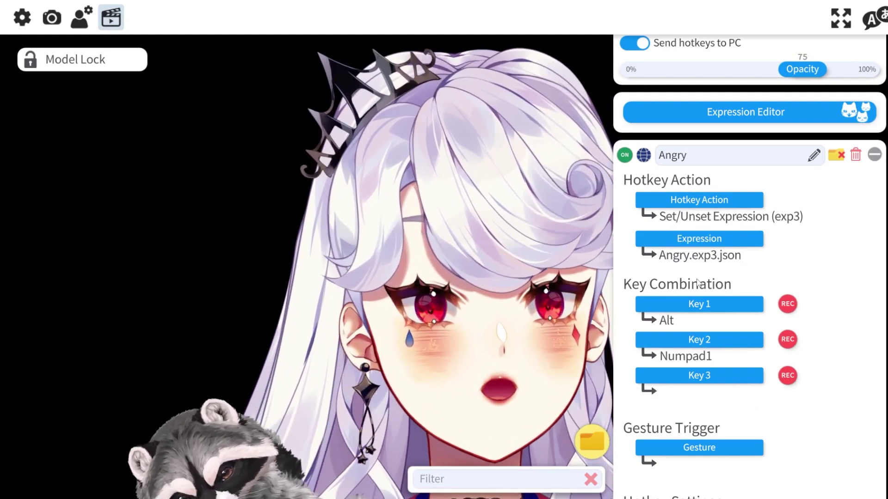
pyautogui.scroll(-10, 844, 347)
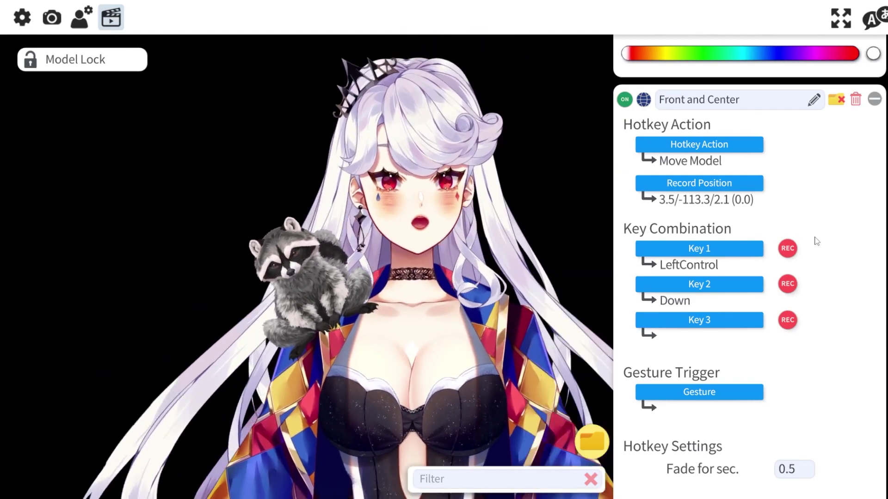
# Step: Test the model-moving hotkeys, ending on the Front and Center close-up via LeftControl+Down
pyautogui.hotkey('ctrl', 'Left')
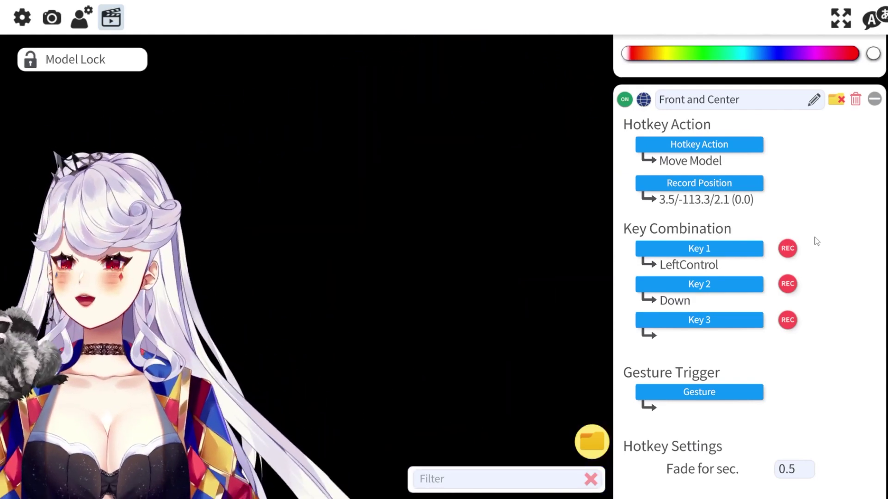
pyautogui.hotkey('ctrl', 'Right')
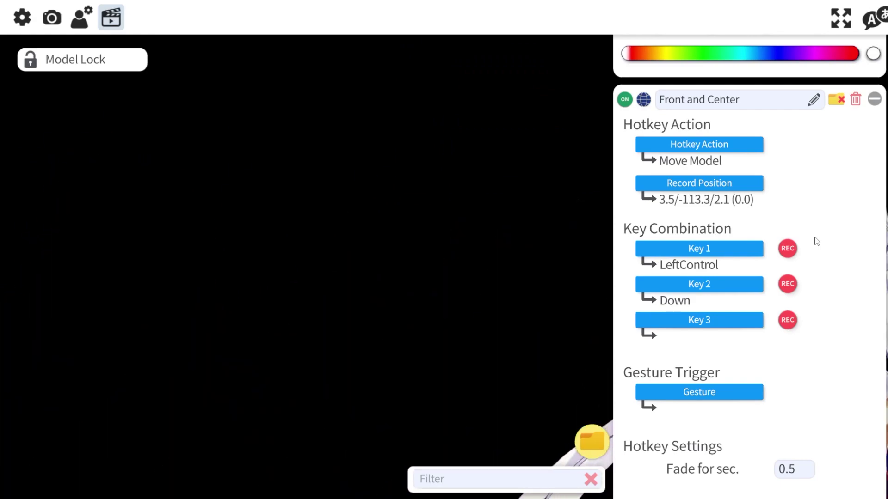
pyautogui.hotkey('ctrl', 'Down')
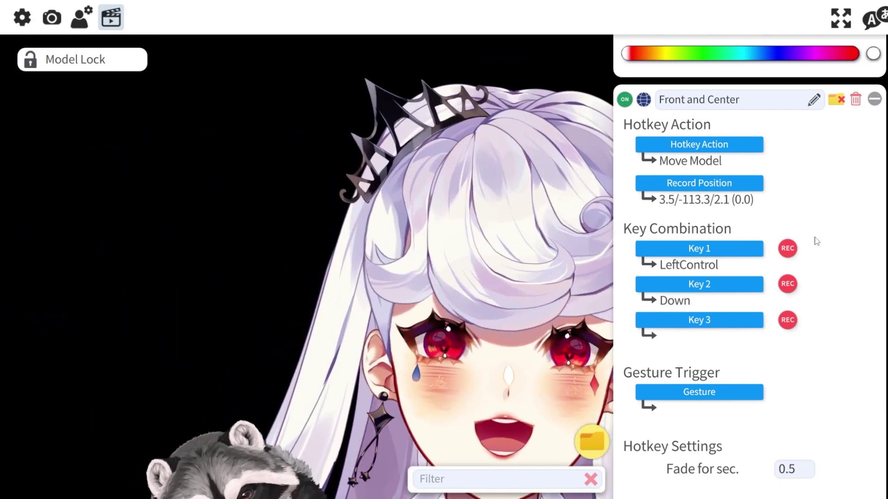
pyautogui.hotkey('ctrl', 'Left')
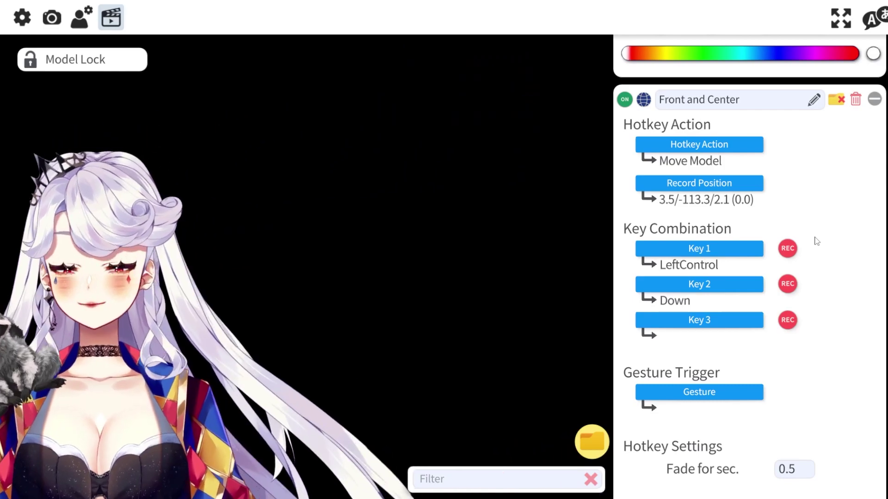
pyautogui.hotkey('ctrl', 'Down')
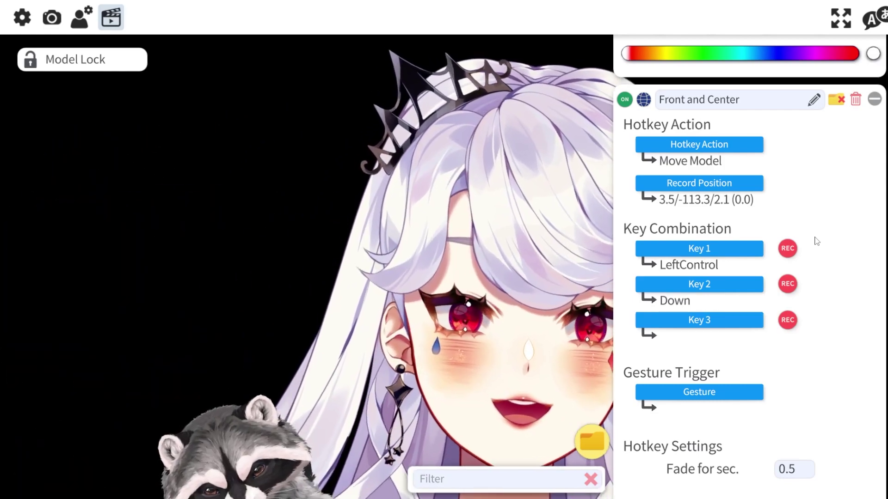
pyautogui.scroll(-10, 804, 434)
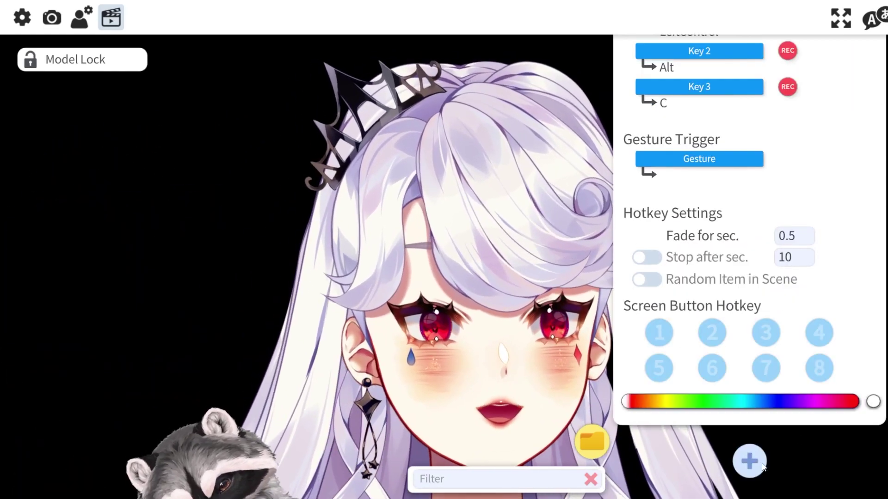
# Step: Add a new hotkey entry and set its action to Move Model
pyautogui.click(750, 461)
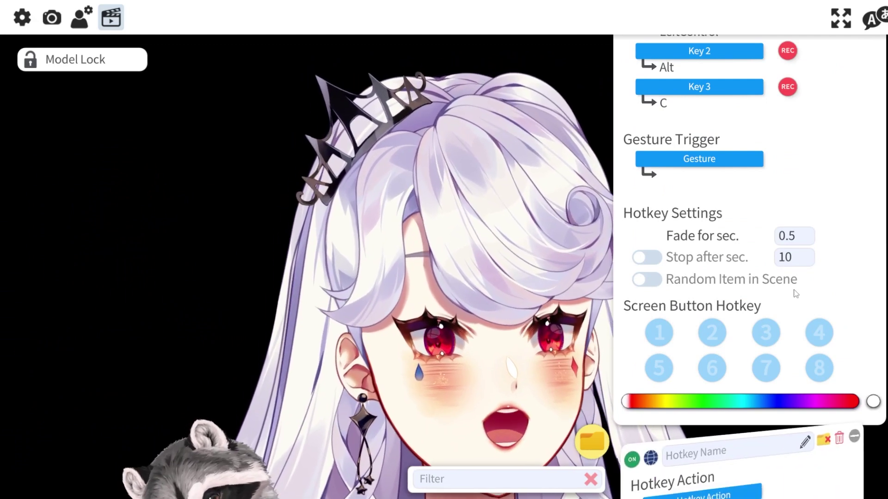
pyautogui.scroll(-5, 795, 291)
pyautogui.click(707, 269)
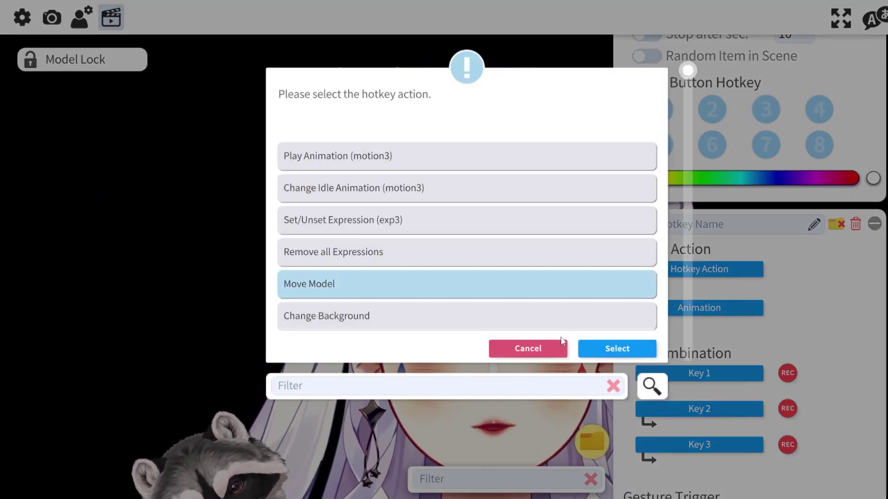
pyautogui.click(614, 348)
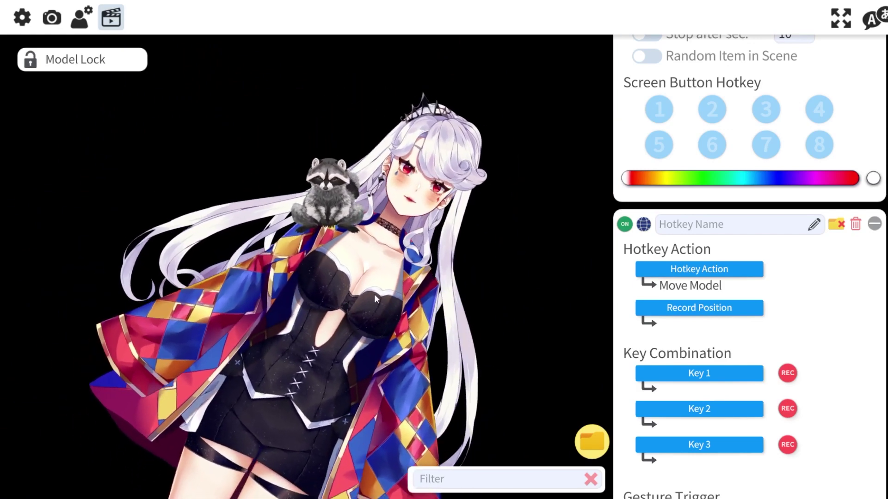
# Step: Bind the new hotkey to LeftControl+RightControl+Numpad1 and test that the combination moves the avatar
pyautogui.scroll(-2, 805, 339)
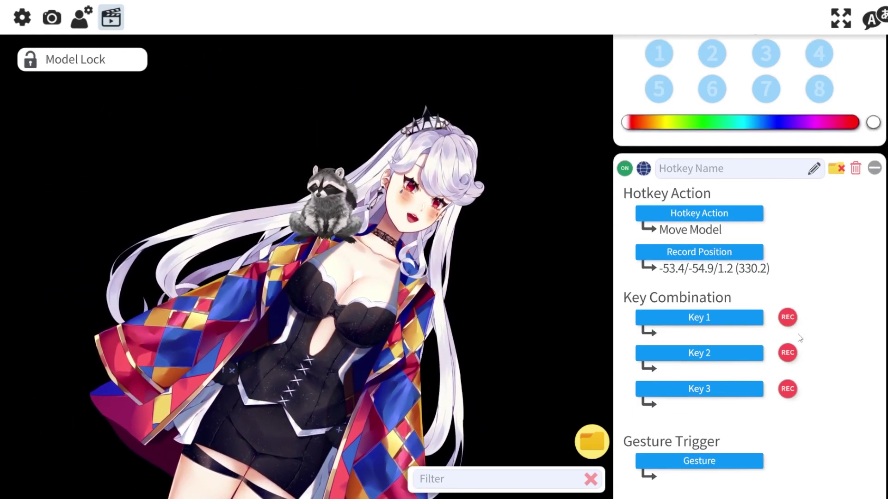
pyautogui.click(789, 318)
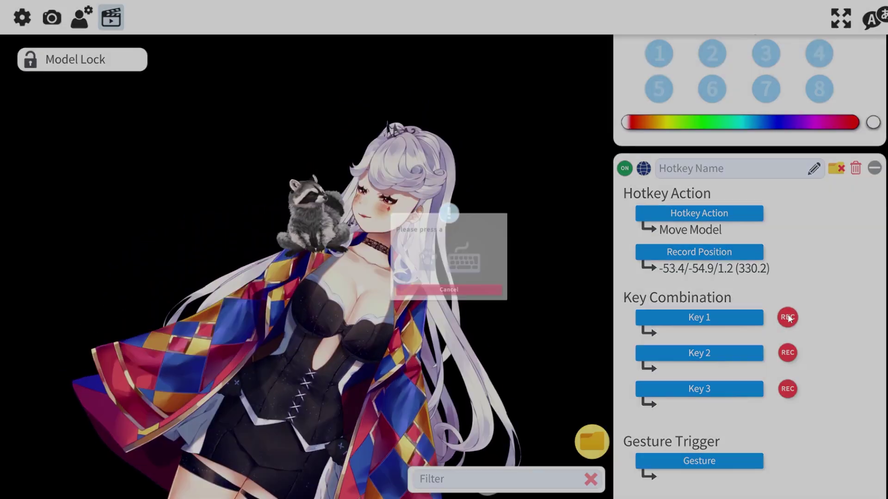
pyautogui.press('ctrl')
pyautogui.click(790, 354)
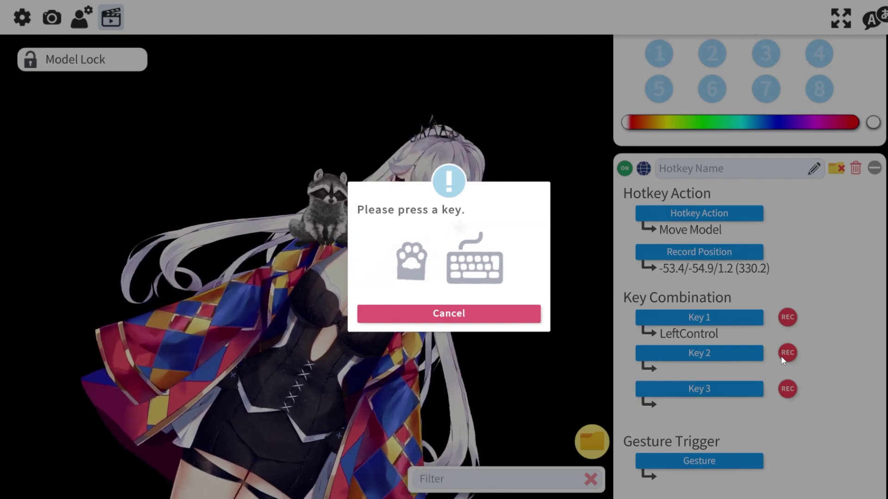
pyautogui.press('Control_R')
pyautogui.click(788, 390)
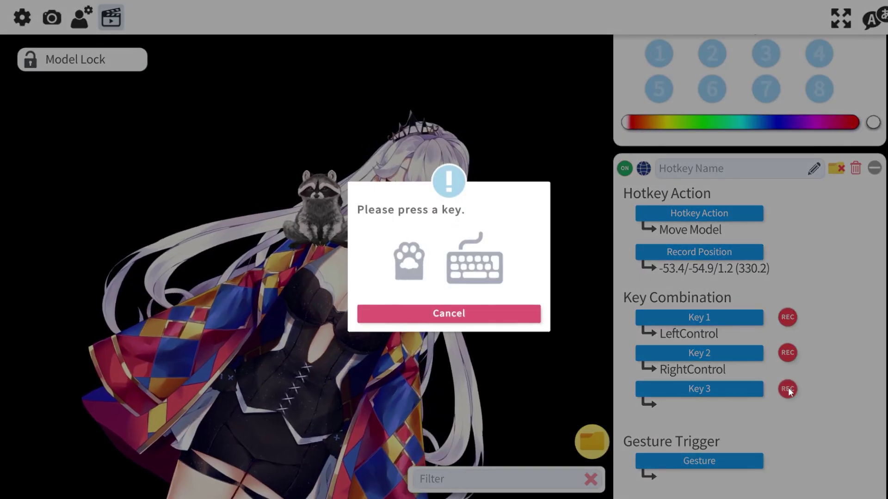
pyautogui.press('KP_1')
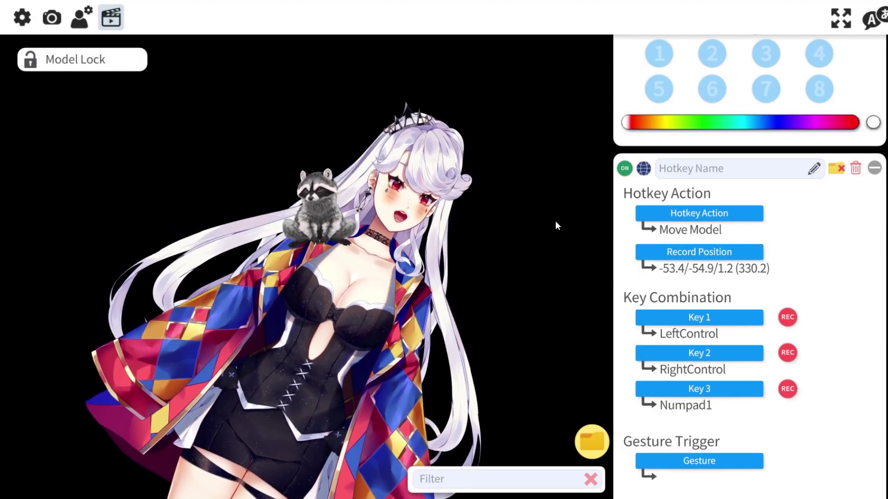
pyautogui.press('Control_L+Control_R+KP_1')
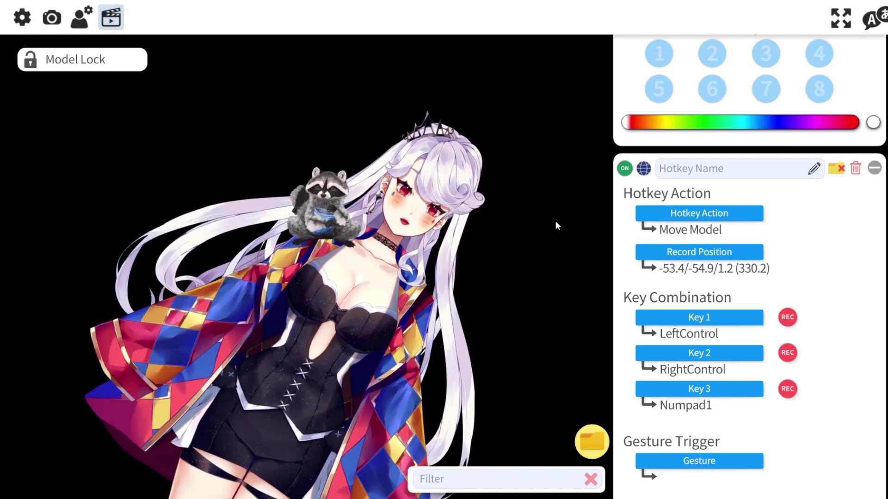
# Step: Move the avatar toward the lower left, then back to a face close-up, using Ctrl+Numpad1
pyautogui.press('ctrl+KP_1')
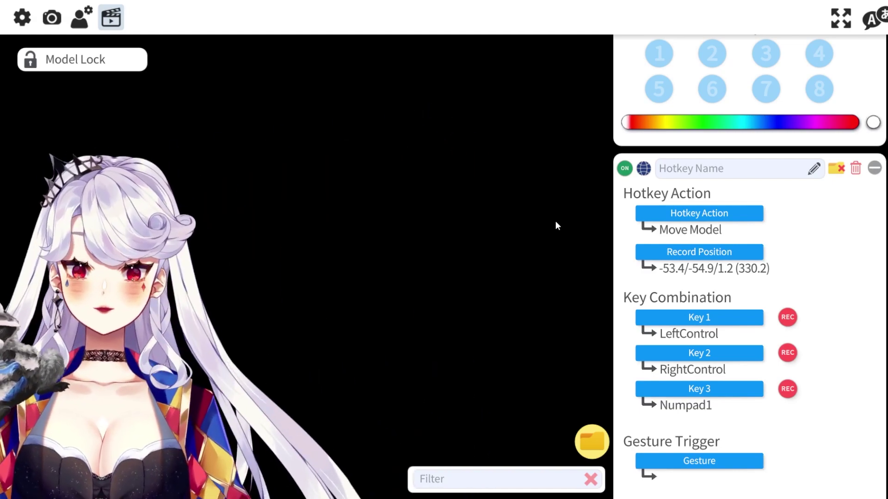
pyautogui.press('ctrl+KP_1')
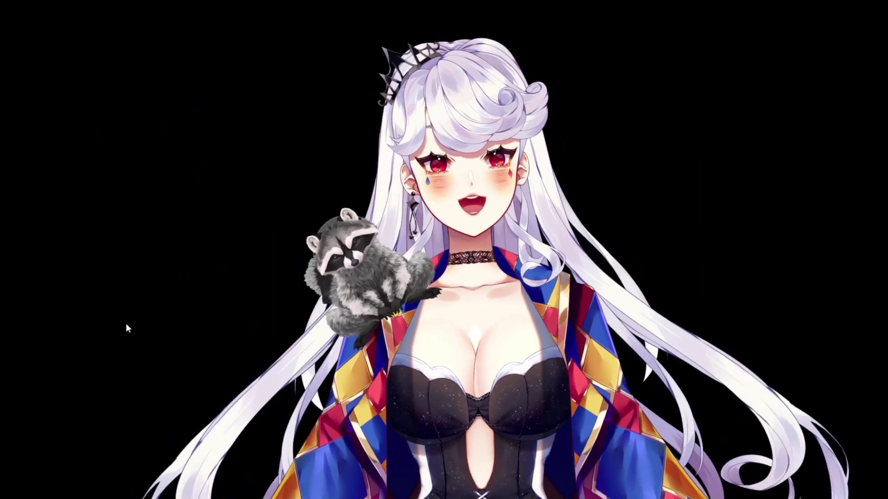
# Step: Reveal the menu, go to the model's own settings and scroll down to Physics Settings
pyautogui.doubleClick(137, 312)
pyautogui.click(18, 233)
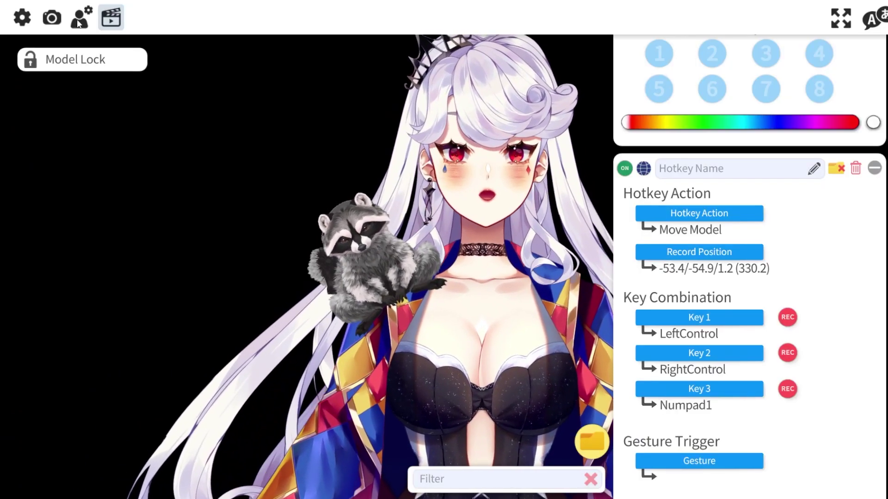
pyautogui.click(79, 22)
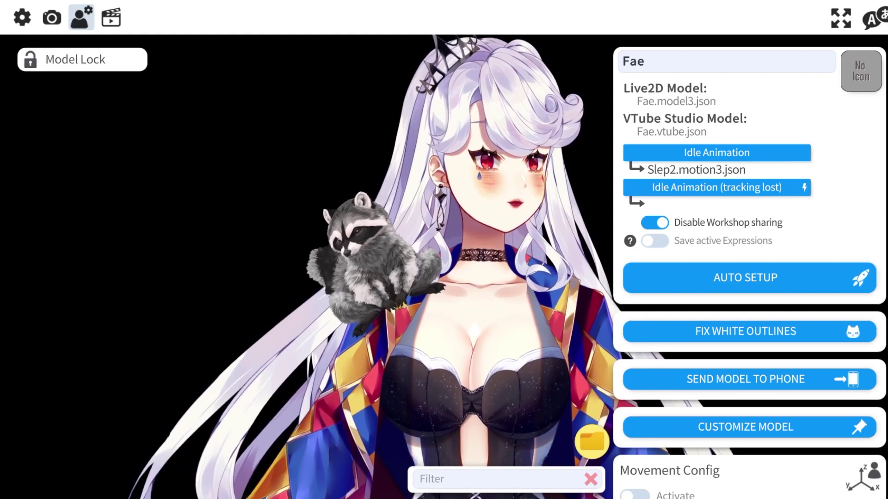
pyautogui.scroll(-5, 749, 268)
pyautogui.scroll(-4, 743, 309)
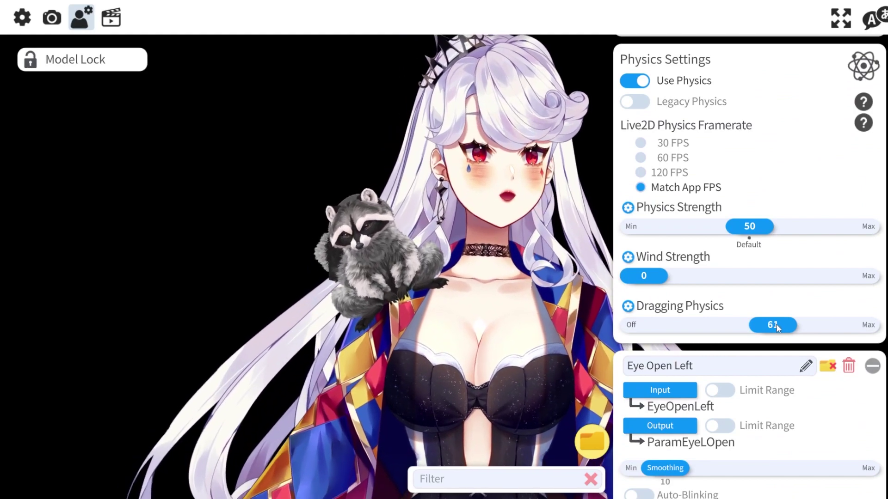
# Step: Vary Dragging Physics between 0, 62, 0 and about 55, then push a physics strength slider to 100
pyautogui.moveTo(775, 324); pyautogui.dragTo(638, 325)
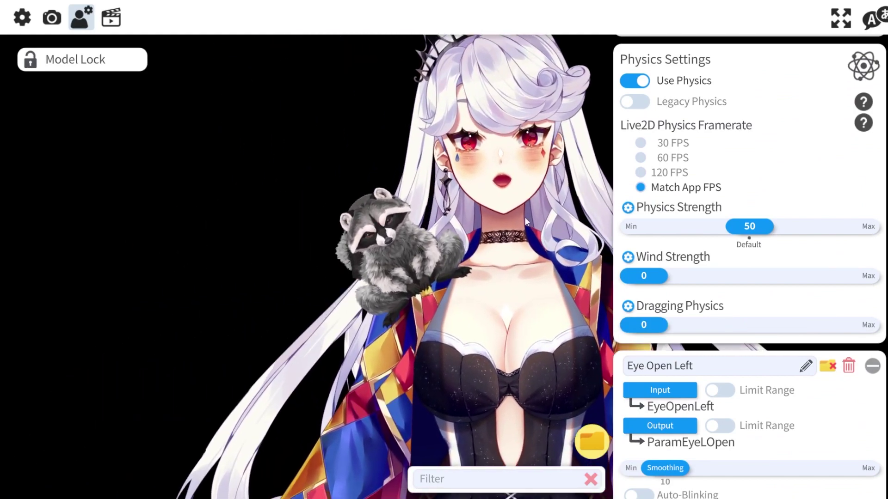
pyautogui.moveTo(524, 217); pyautogui.dragTo(265, 181)
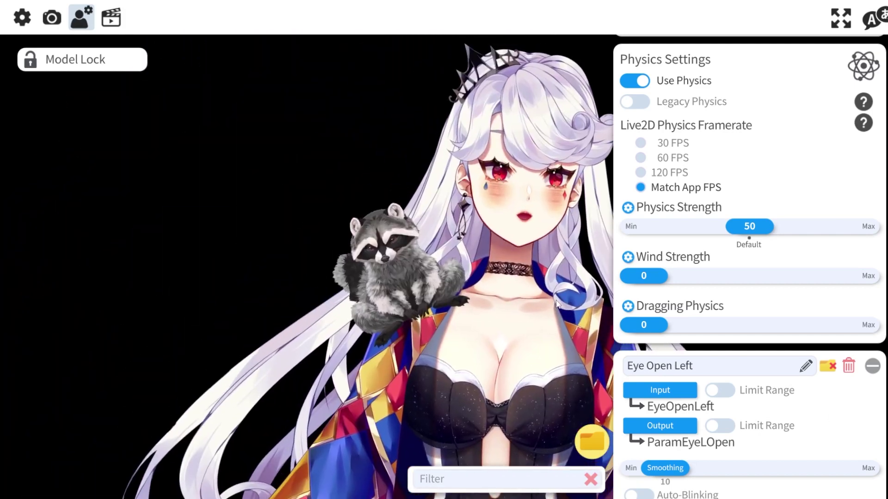
pyautogui.moveTo(643, 324); pyautogui.dragTo(789, 331)
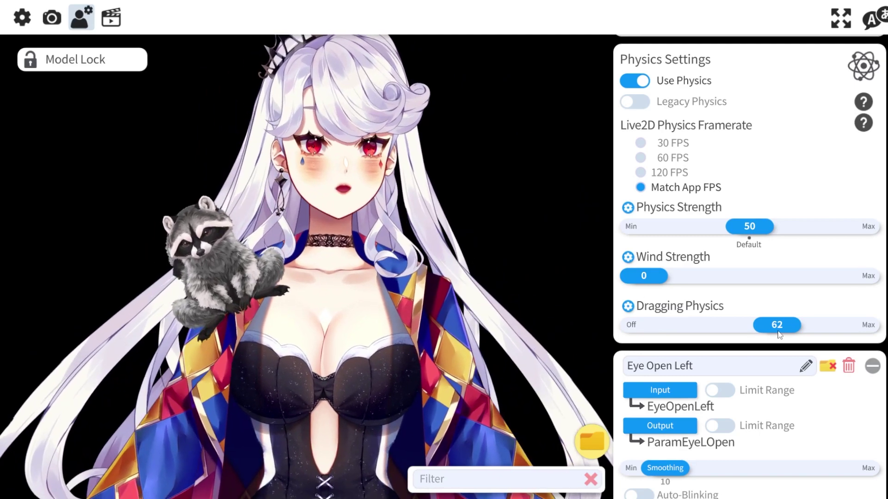
pyautogui.moveTo(784, 319); pyautogui.dragTo(573, 352)
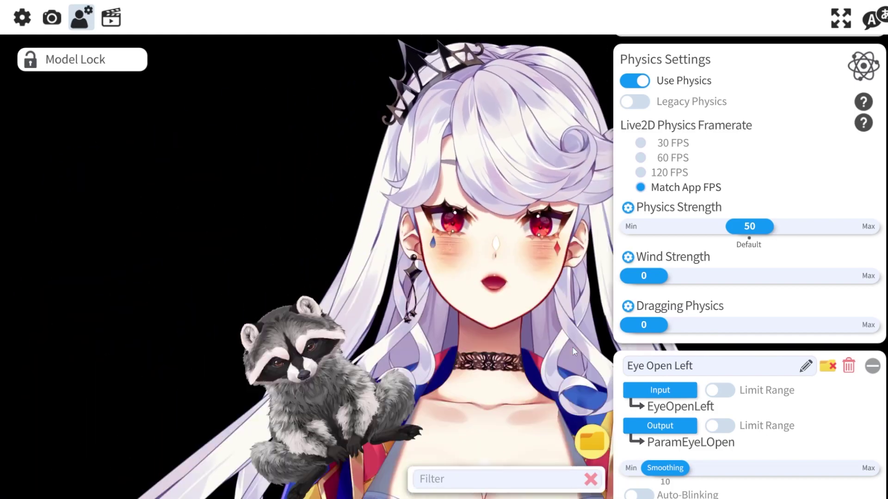
pyautogui.moveTo(644, 325); pyautogui.dragTo(798, 331)
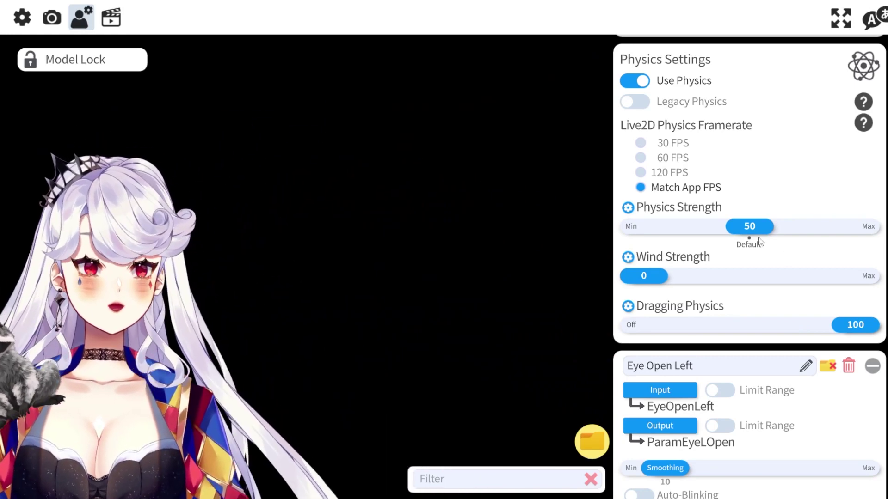
pyautogui.moveTo(754, 226); pyautogui.dragTo(860, 226)
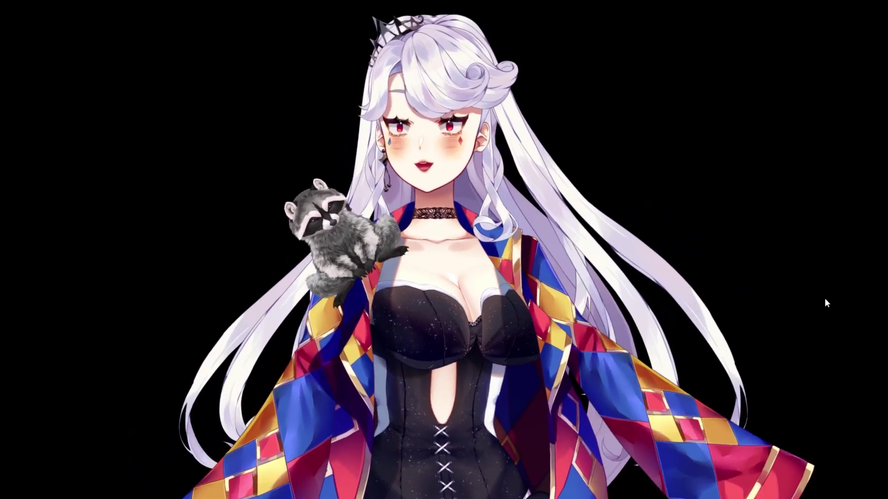
# Step: Reopen the model's physics settings and set Wind Strength to 0 and Dragging Physics to 61
pyautogui.doubleClick(824, 298)
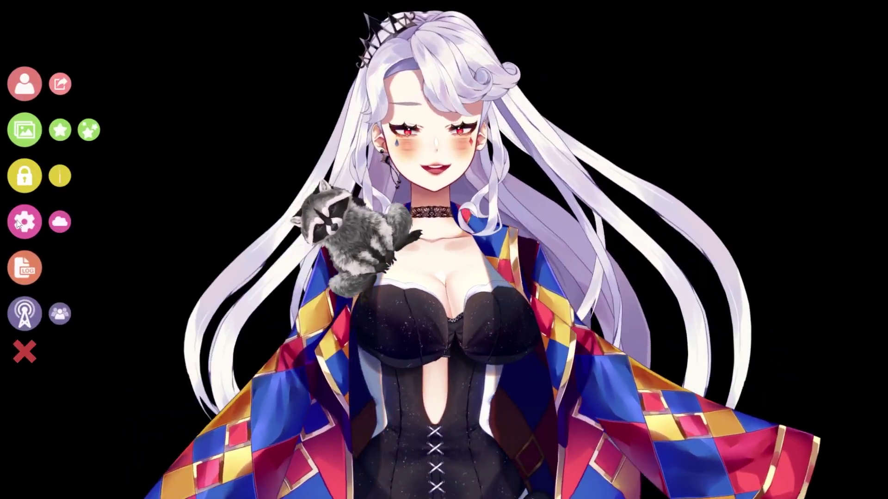
pyautogui.click(18, 223)
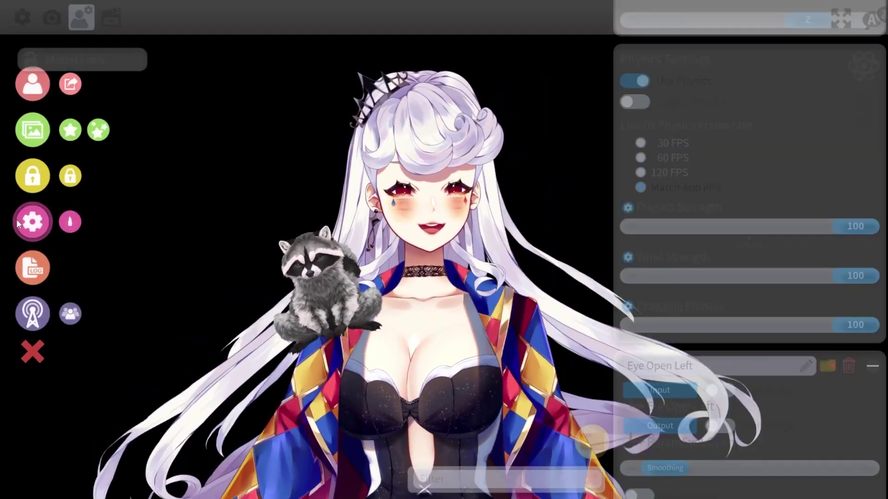
pyautogui.click(752, 231)
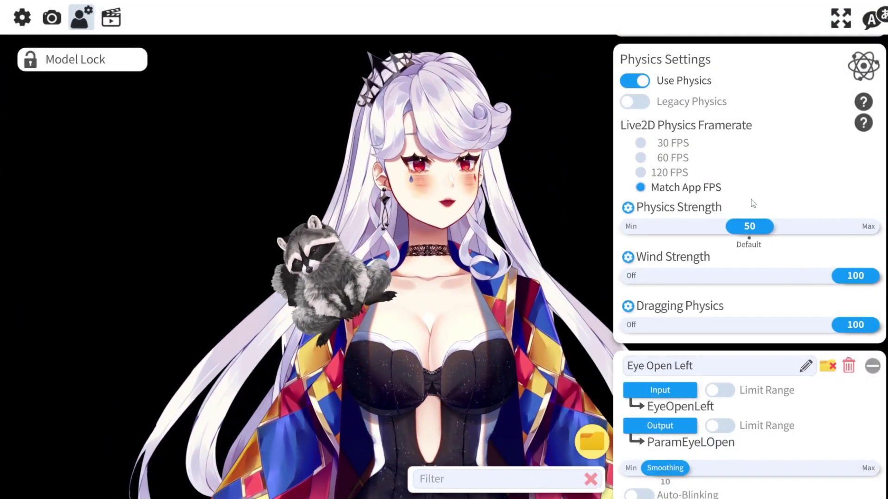
pyautogui.moveTo(854, 277); pyautogui.dragTo(641, 275)
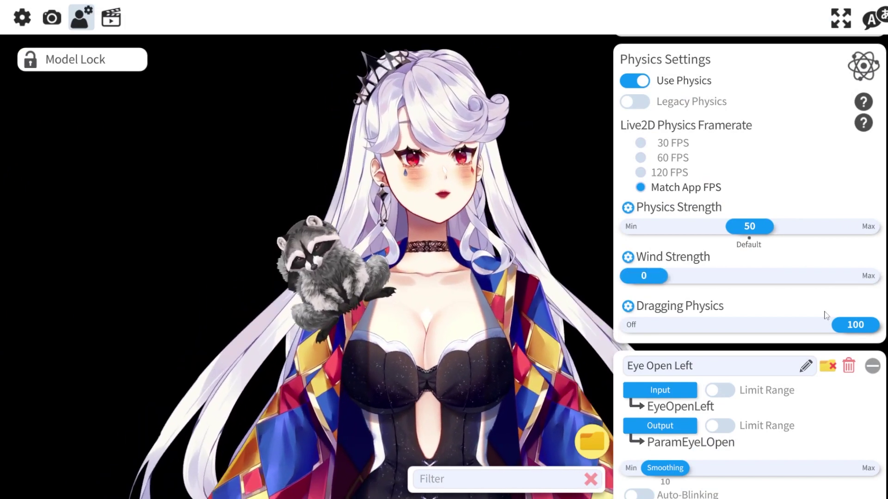
pyautogui.moveTo(854, 324); pyautogui.dragTo(791, 333)
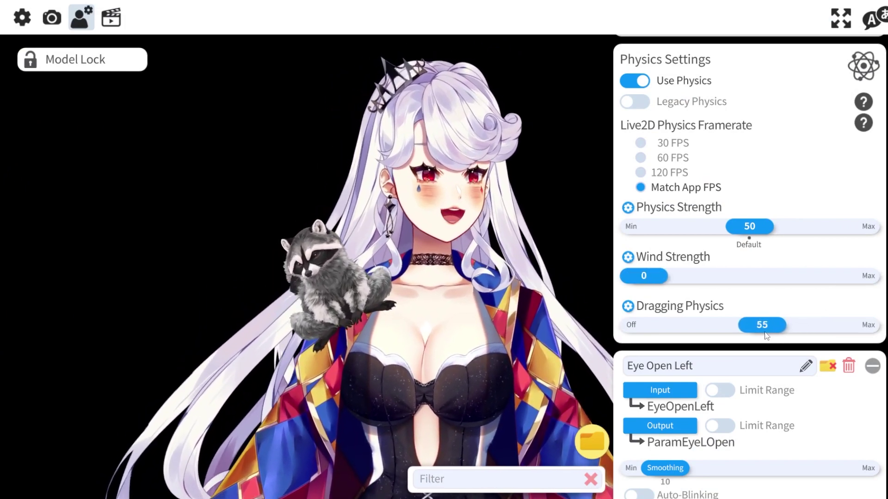